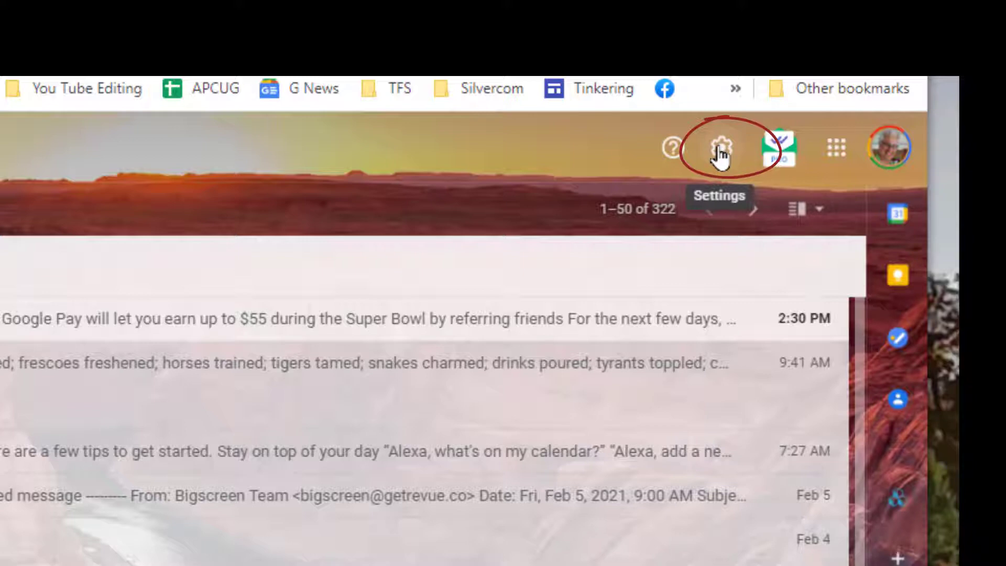
# Open Gmail's Quick settings panel from the gear icon at the top right
pyautogui.click(721, 153)
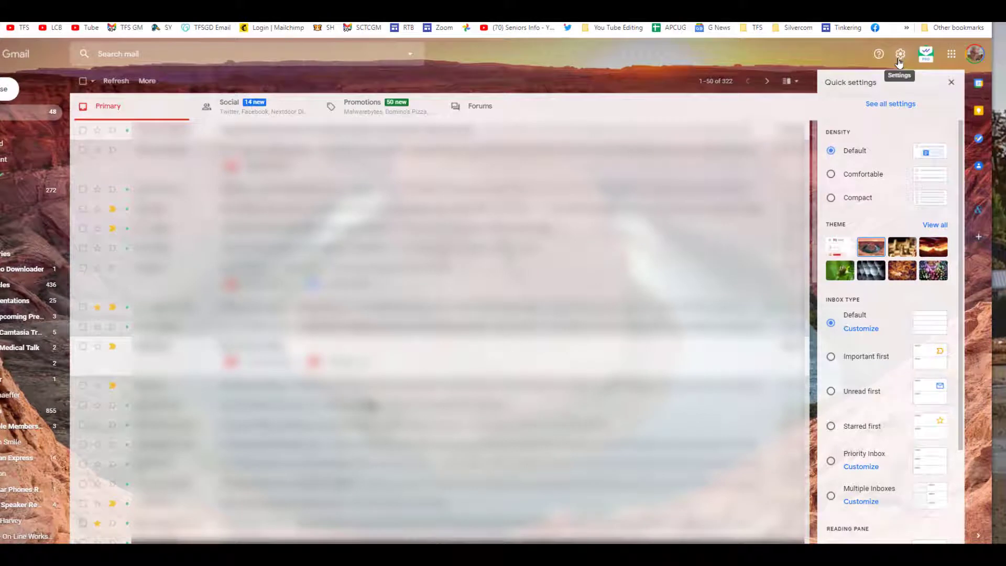
# Open 'See all settings' and scroll the General tab down to the Signature section
pyautogui.click(883, 108)
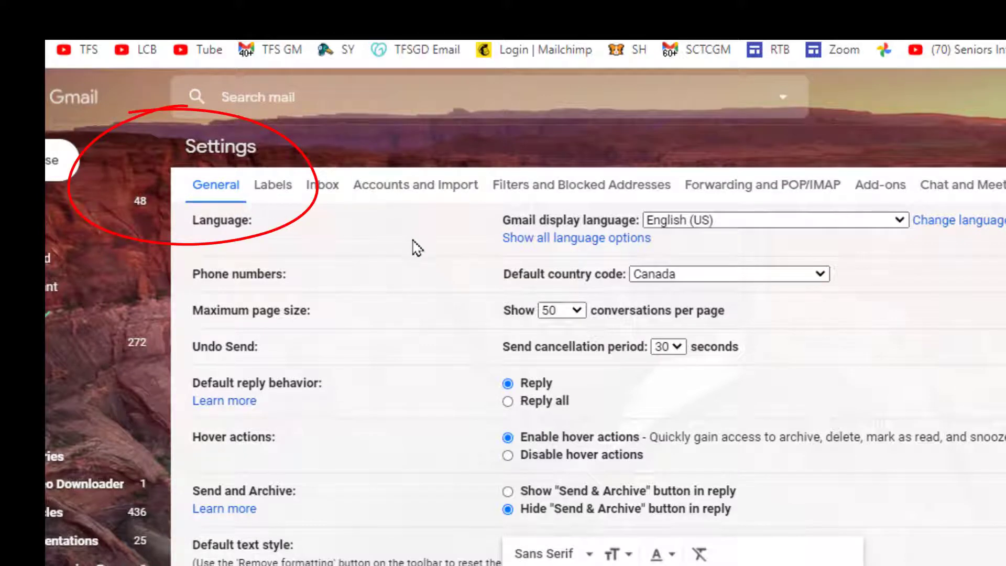
pyautogui.scroll(-5, 416, 262)
pyautogui.scroll(-10, 427, 303)
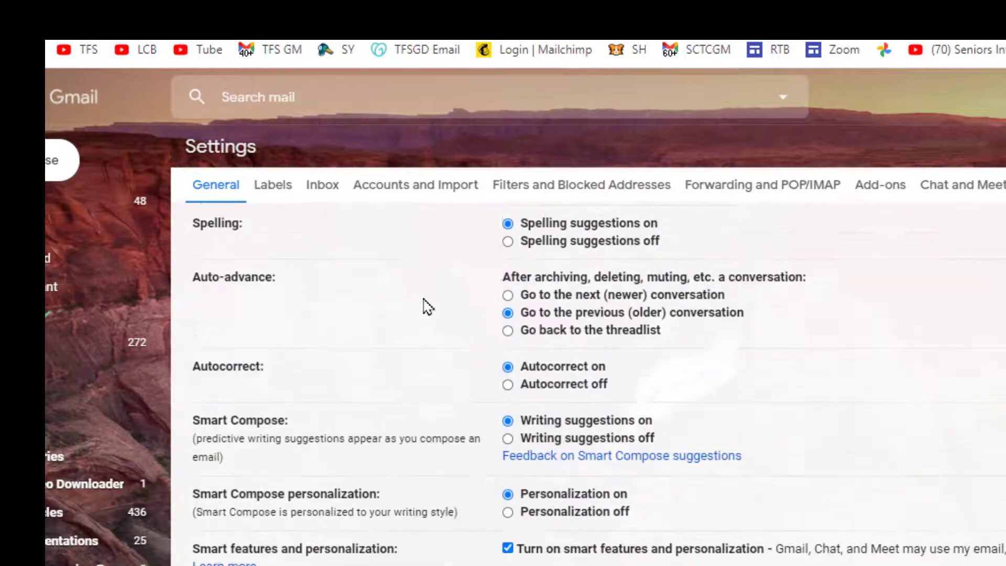
pyautogui.scroll(-10, 425, 298)
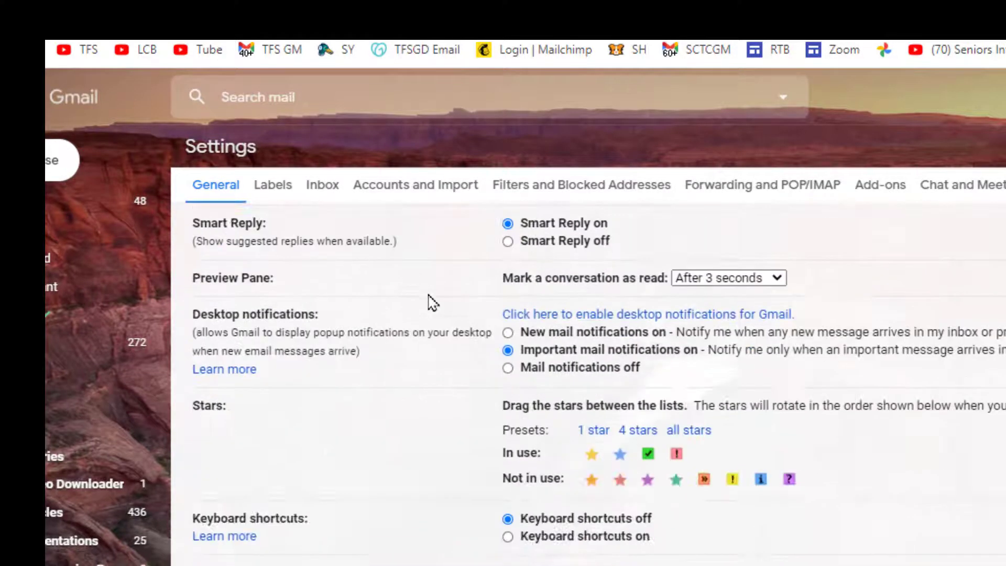
pyautogui.scroll(-2, 445, 320)
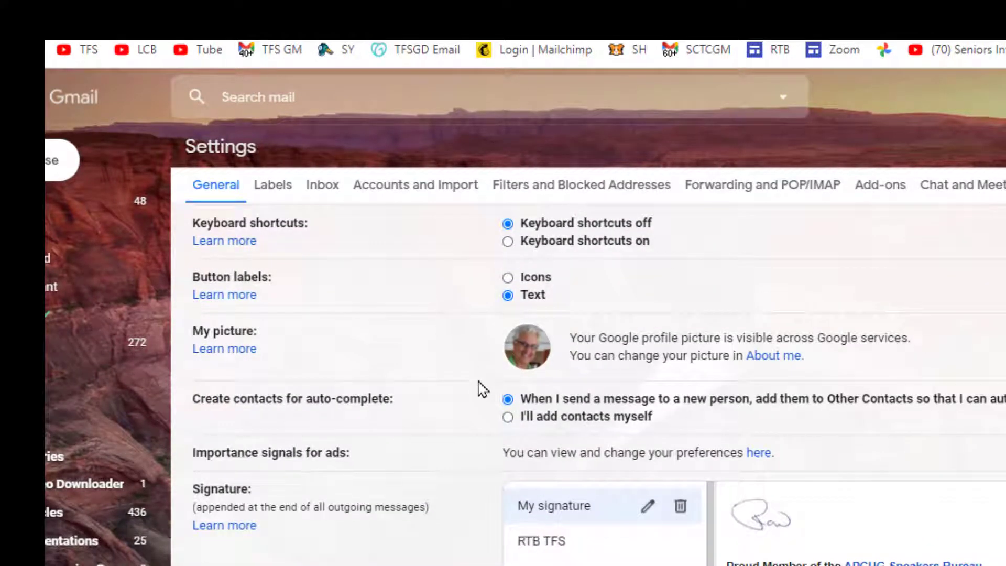
pyautogui.scroll(-2, 477, 385)
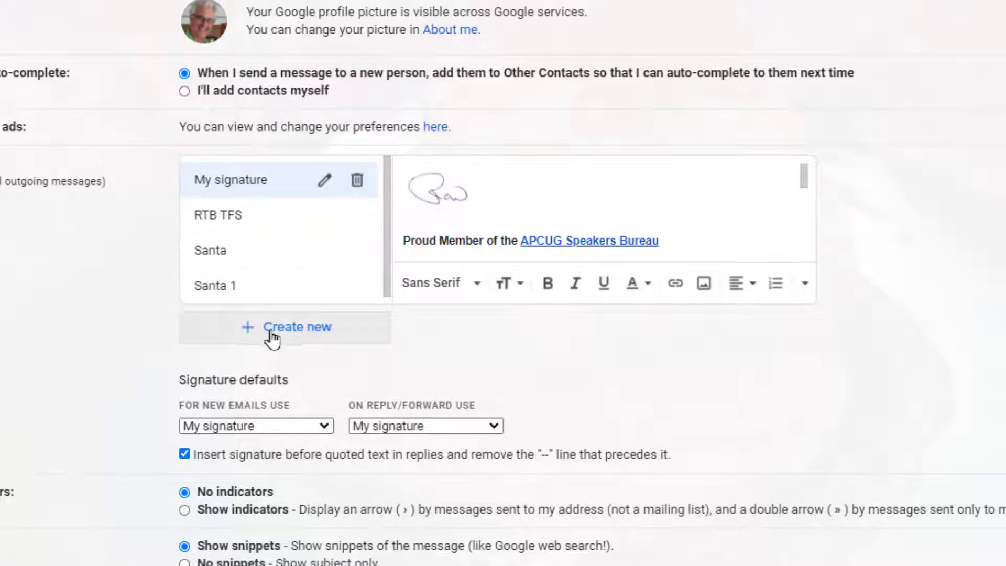
# Choose '+ Create new' under Signature to begin adding a new Gmail signature
pyautogui.click(289, 335)
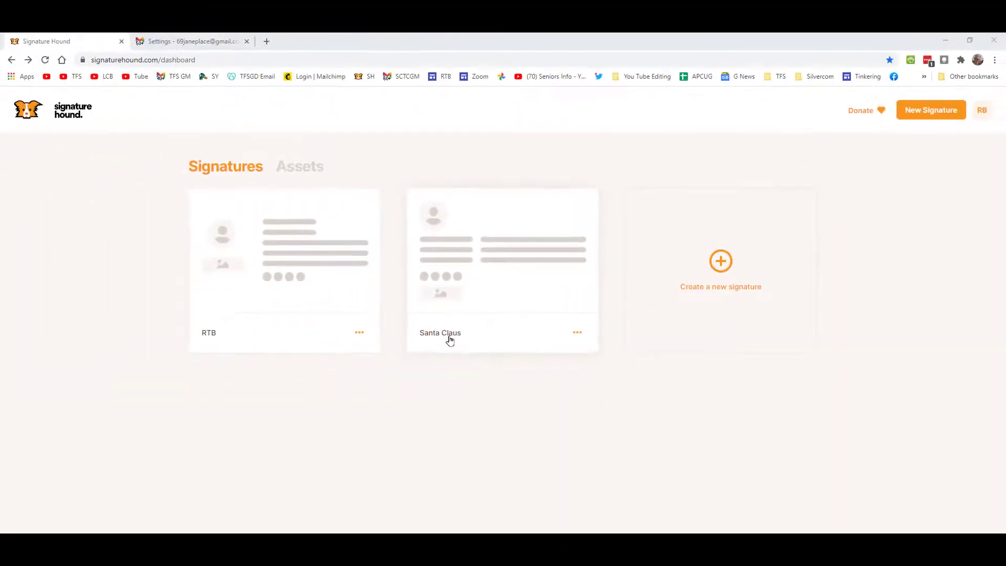
# Open the Santa Claus card from the Signature Hound dashboard in the editor
pyautogui.click(449, 340)
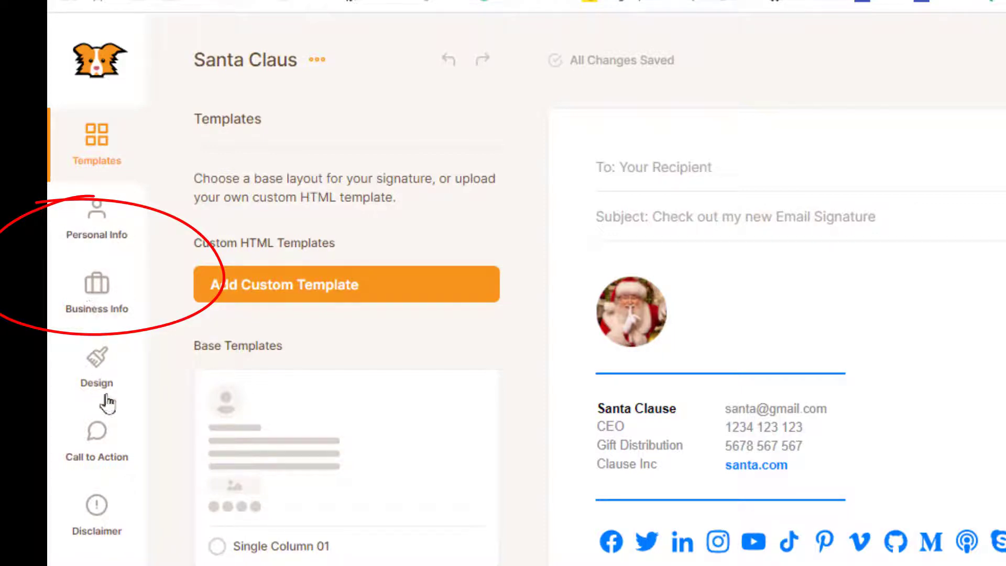
# Show the Personal Info fields: name, job title CEO, department, email and two phone numbers
pyautogui.click(109, 227)
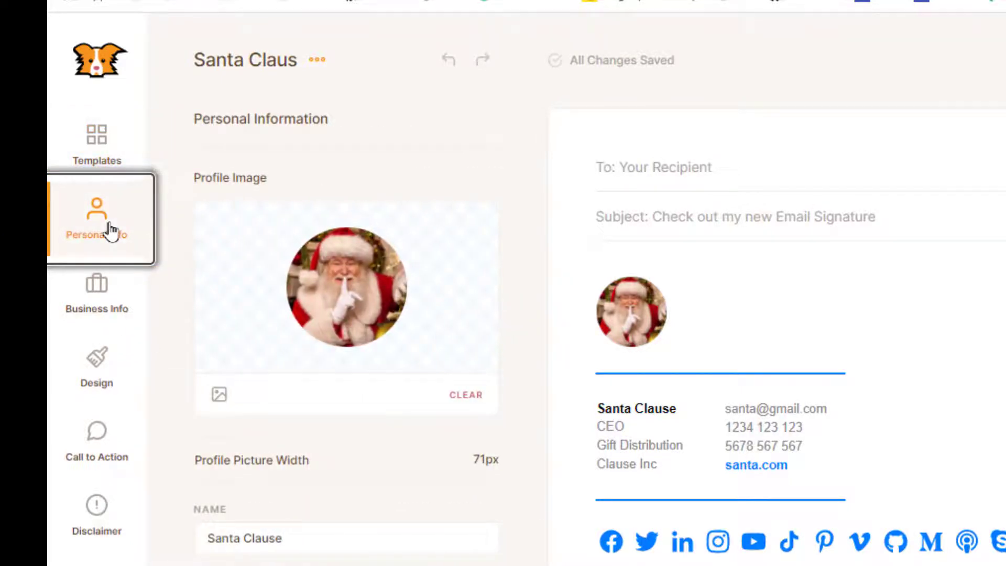
pyautogui.scroll(-2, 347, 292)
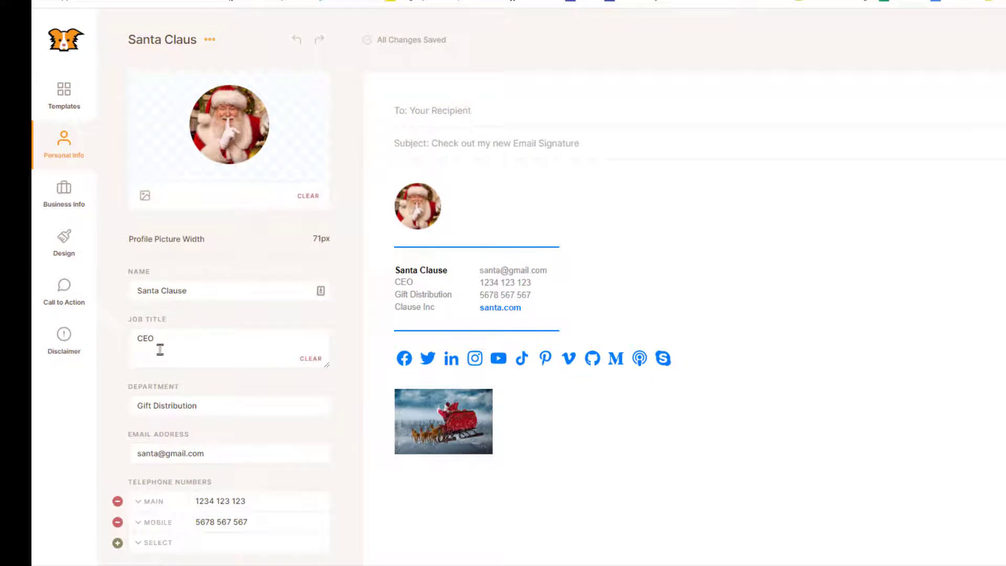
pyautogui.scroll(-1, 253, 382)
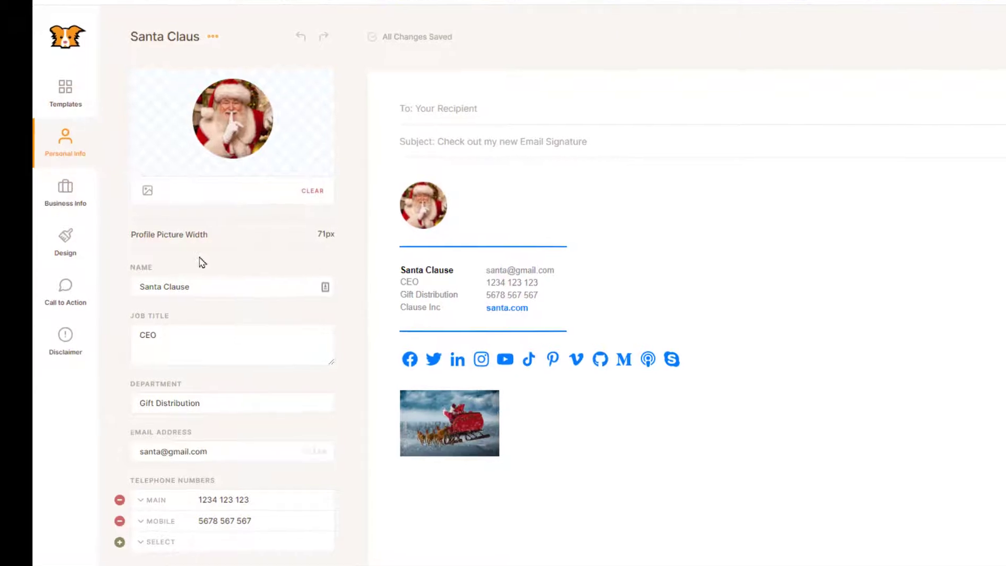
pyautogui.click(63, 193)
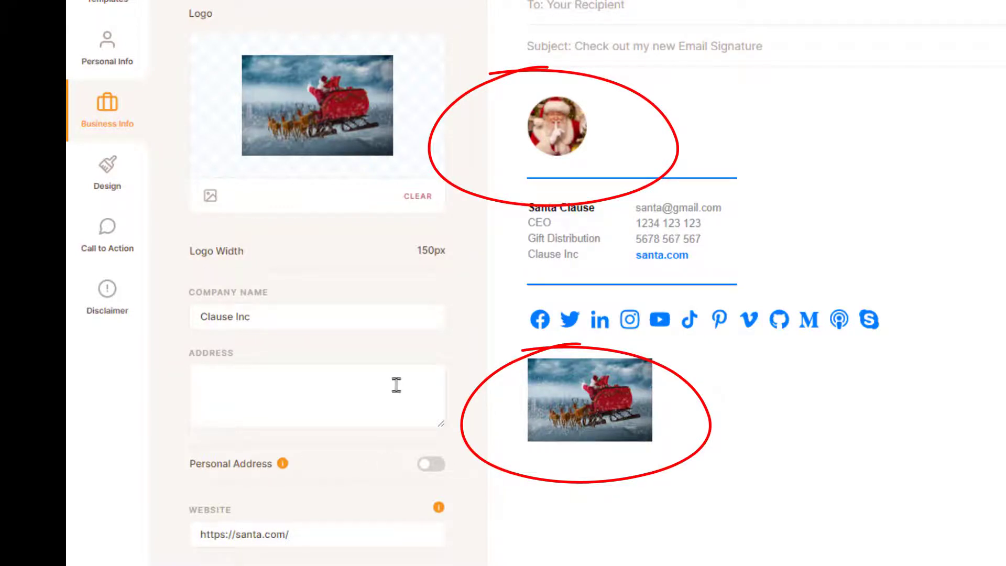
pyautogui.scroll(-3, 396, 385)
pyautogui.scroll(-3, 393, 387)
pyautogui.scroll(-2, 389, 382)
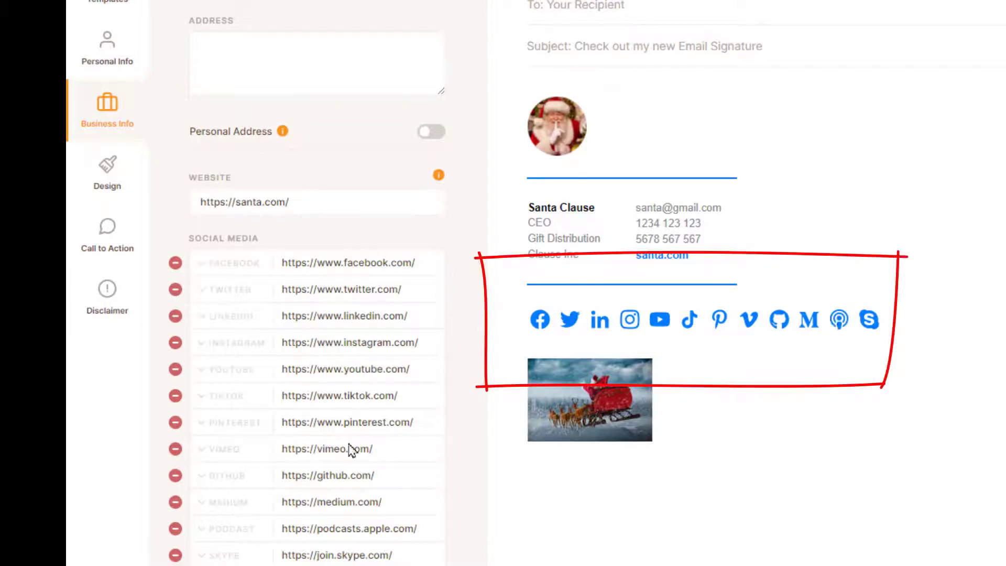
pyautogui.click(176, 555)
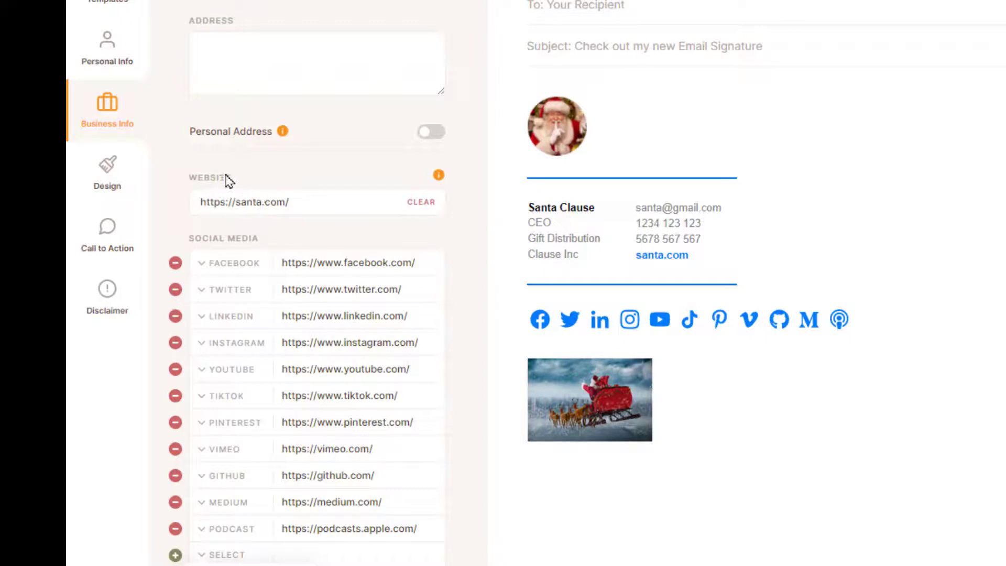
pyautogui.click(119, 53)
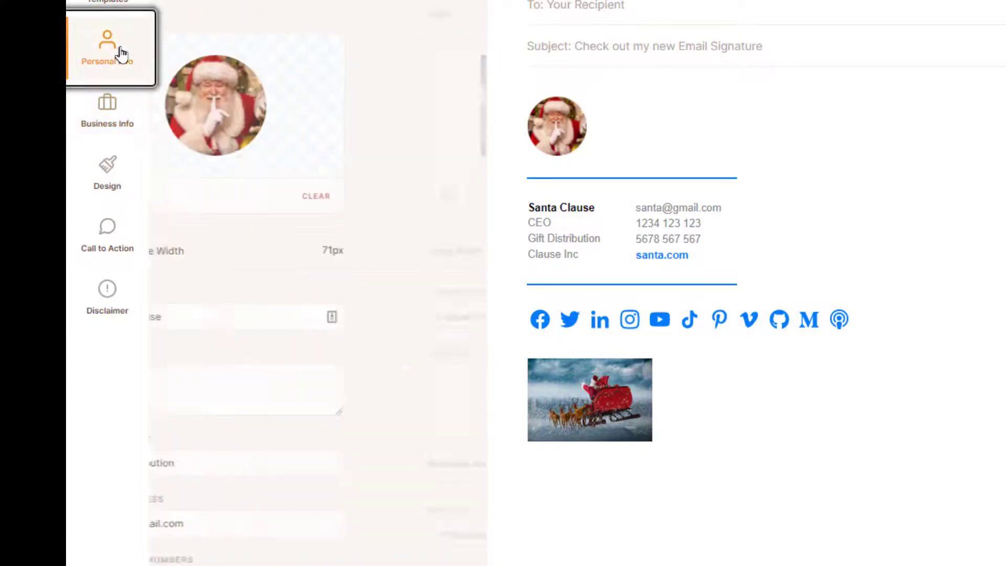
pyautogui.click(115, 110)
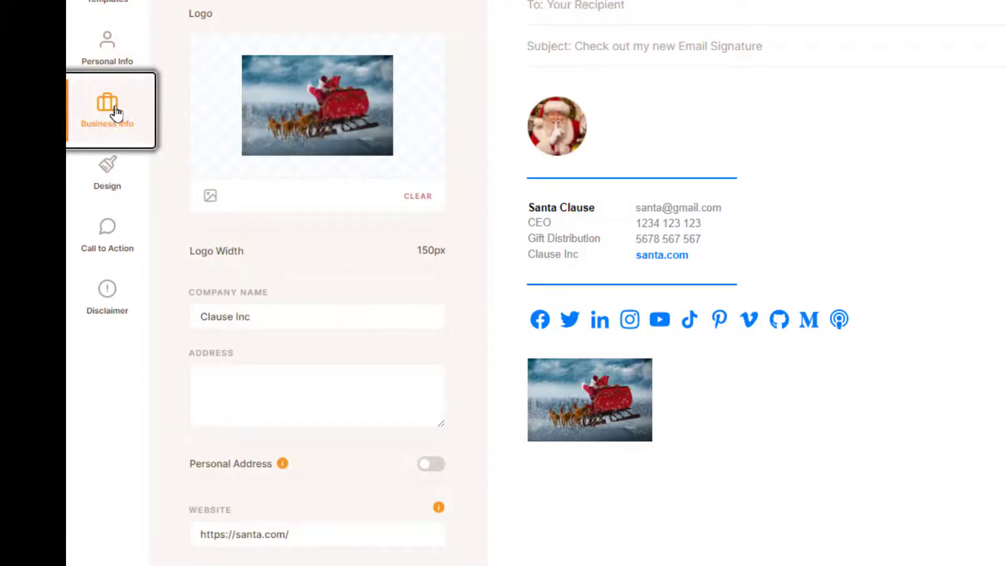
# Show the Design settings: 2px dividing lines, Arial 13px, 130% line height, Large spacing
pyautogui.click(108, 169)
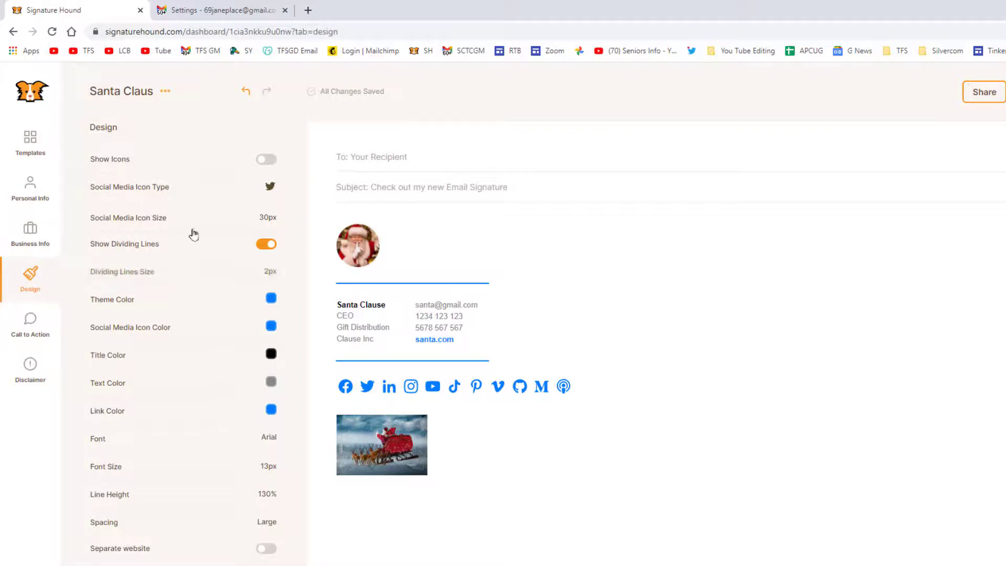
pyautogui.scroll(-1, 209, 173)
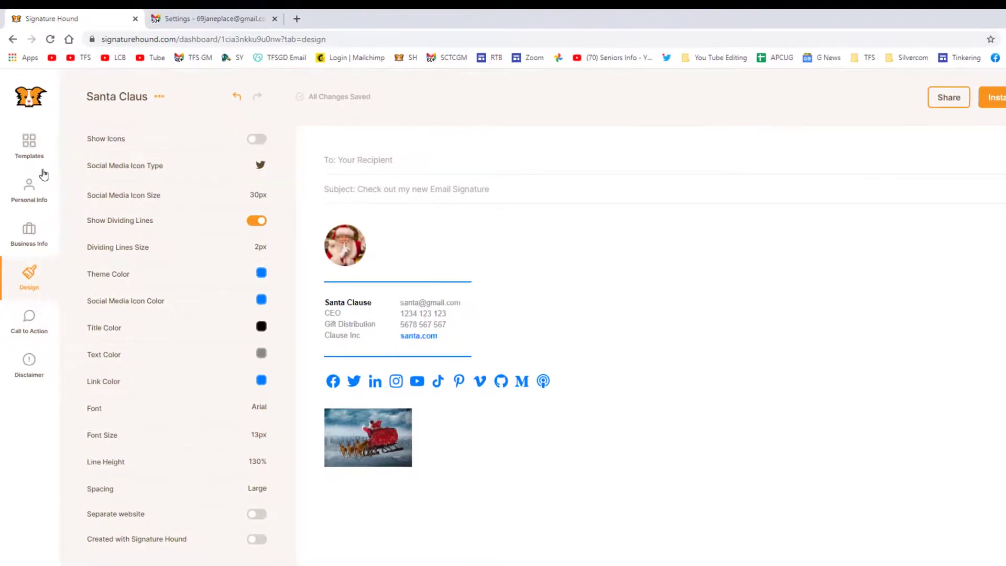
# Try the Single Column 02 and 03 template layouts on the signature
pyautogui.click(29, 149)
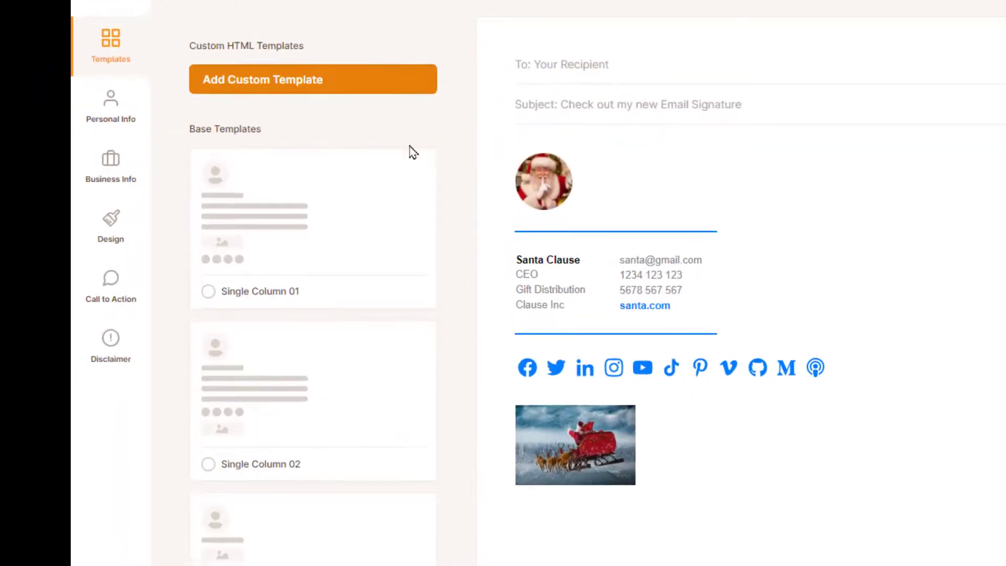
pyautogui.scroll(-2, 414, 151)
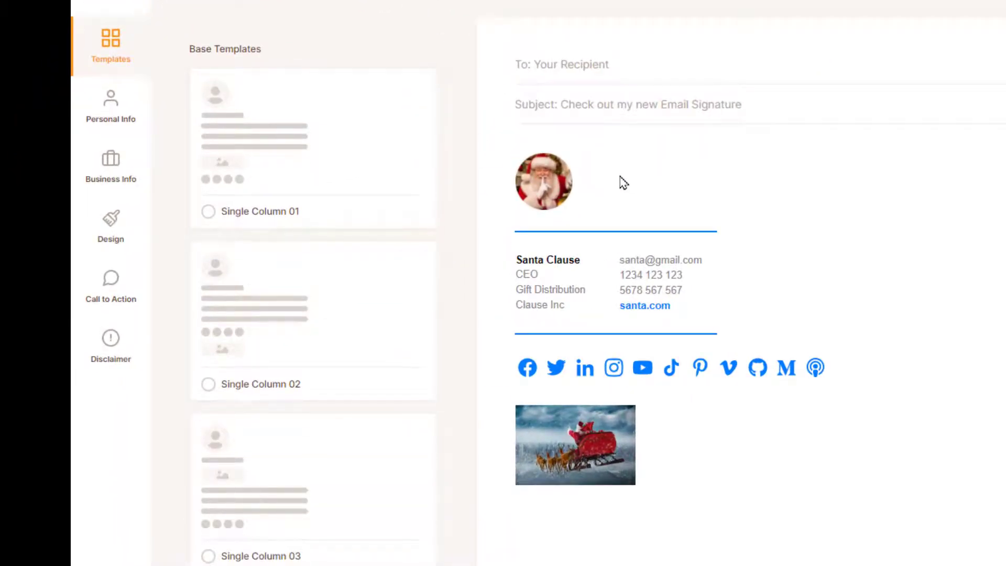
pyautogui.click(308, 324)
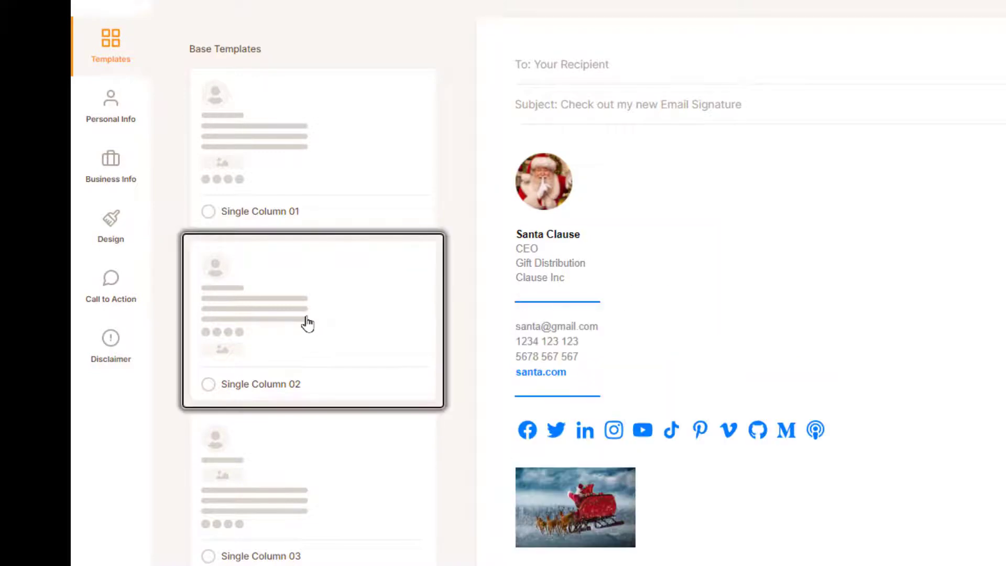
pyautogui.click(261, 479)
# Try Two Column 01, 02 and 03, then apply the next two-column template
pyautogui.scroll(-3, 260, 479)
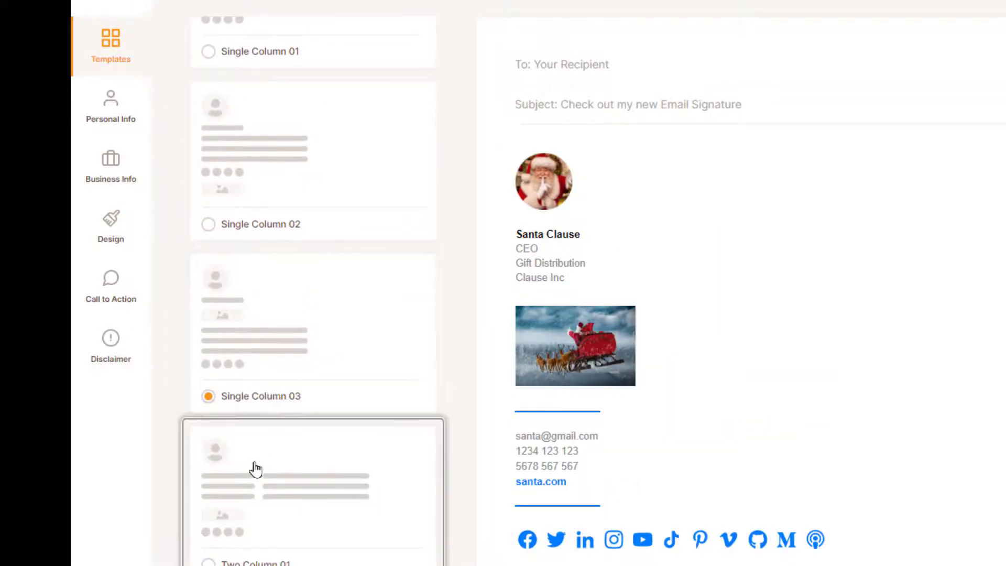
pyautogui.click(256, 468)
pyautogui.scroll(-4, 255, 467)
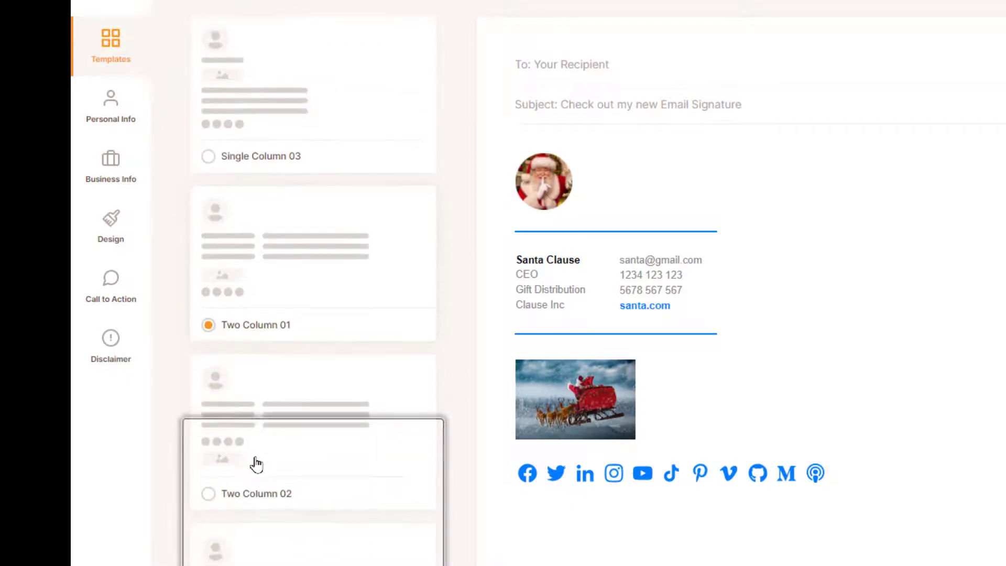
pyautogui.click(296, 422)
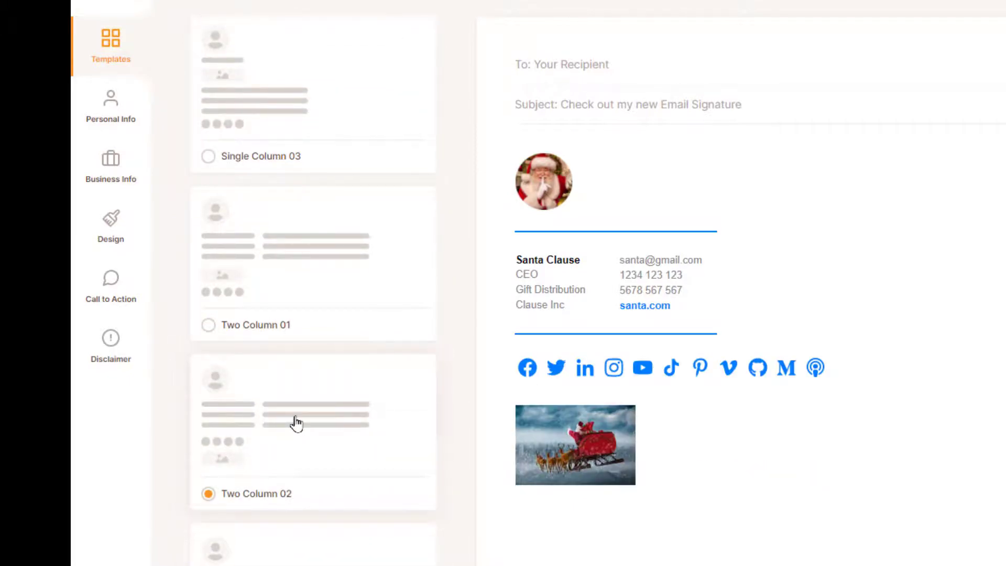
pyautogui.scroll(-4, 296, 422)
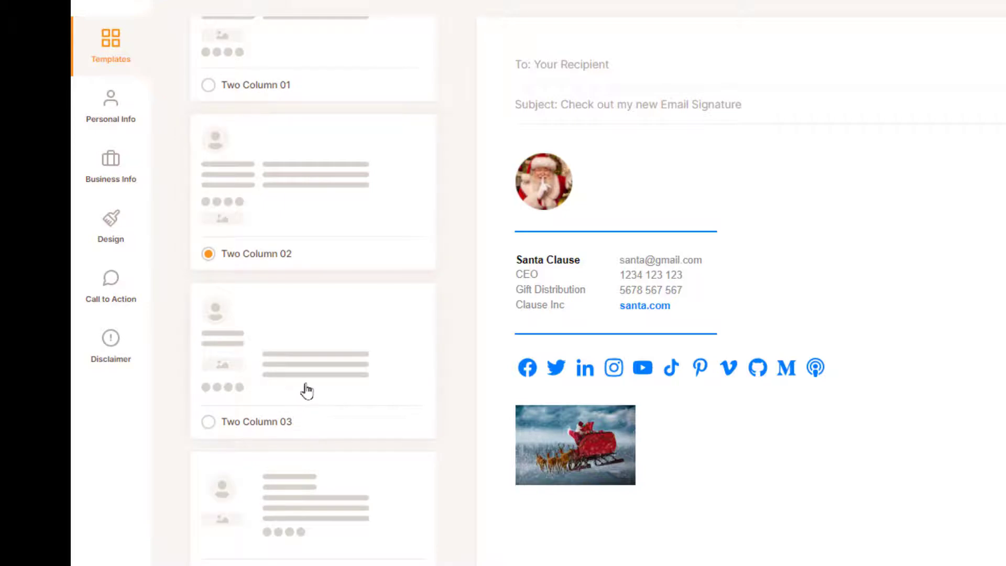
pyautogui.click(308, 389)
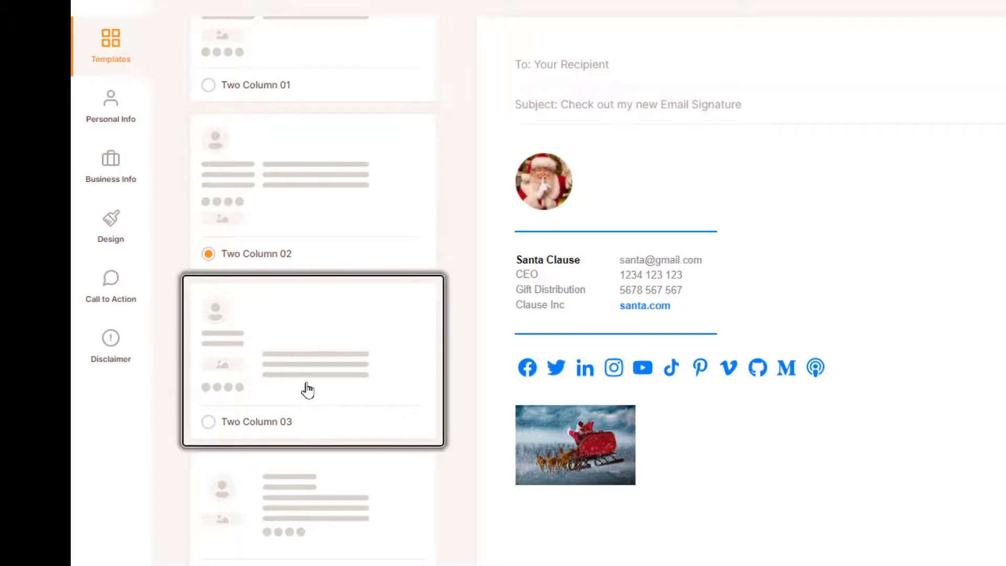
pyautogui.click(315, 488)
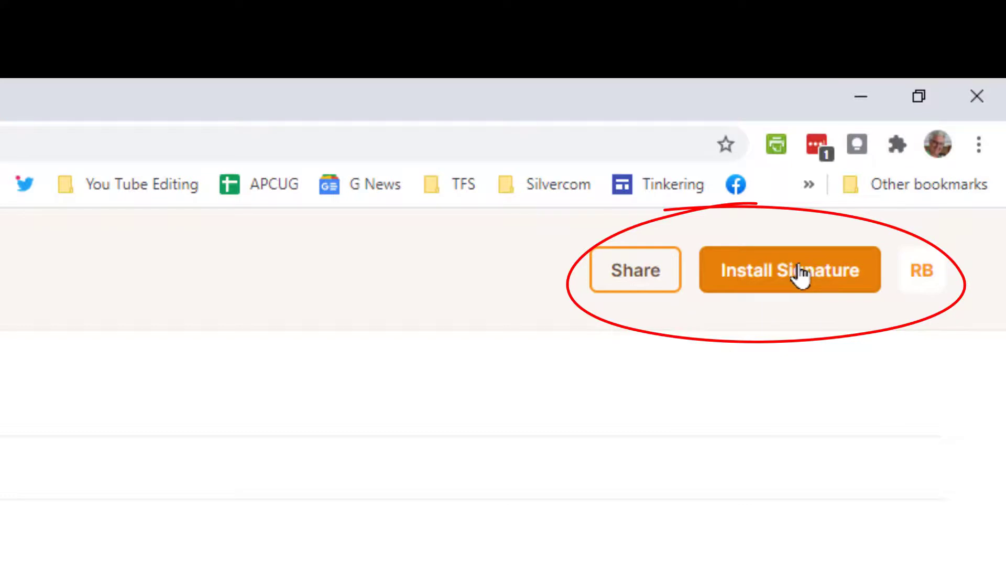
# Start installing the Santa Claus signature to list the available email clients
pyautogui.click(763, 279)
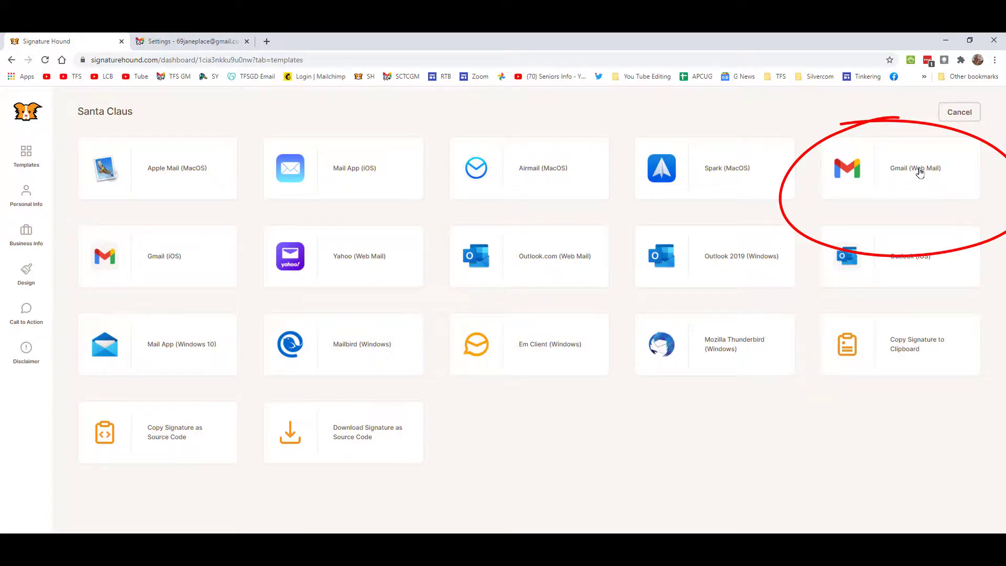
# Pick Gmail (Web Mail) as the install target and copy the Santa Claus signature
pyautogui.click(891, 171)
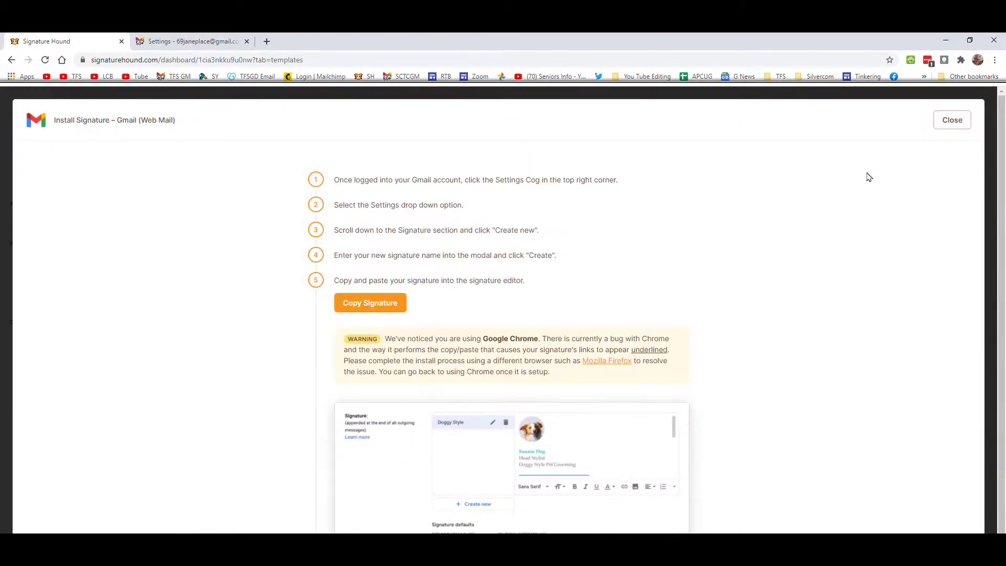
pyautogui.scroll(-1, 780, 194)
pyautogui.scroll(1, 770, 197)
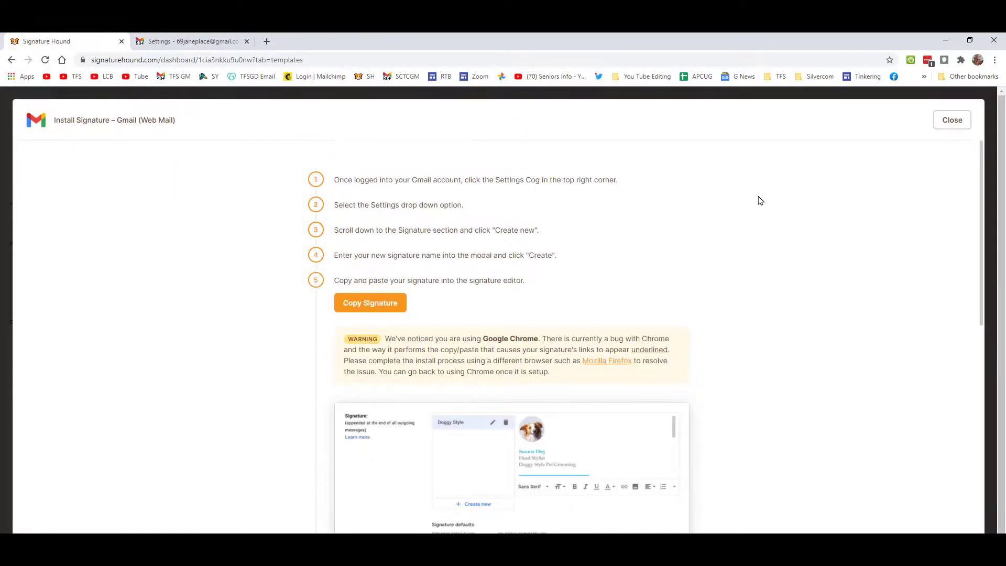
pyautogui.click(369, 304)
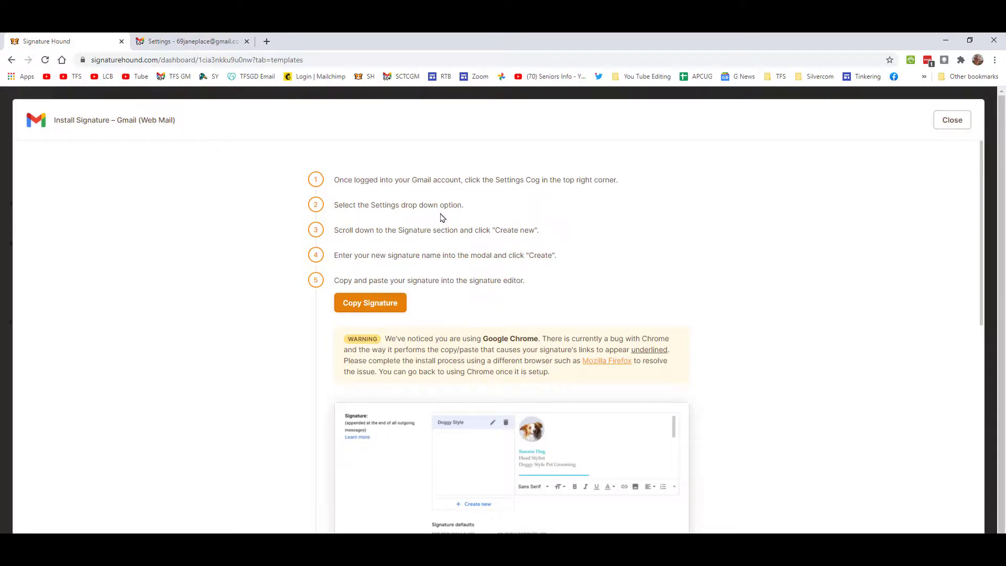
# In Gmail settings, create a new signature named 'Santa 2'
pyautogui.click(194, 42)
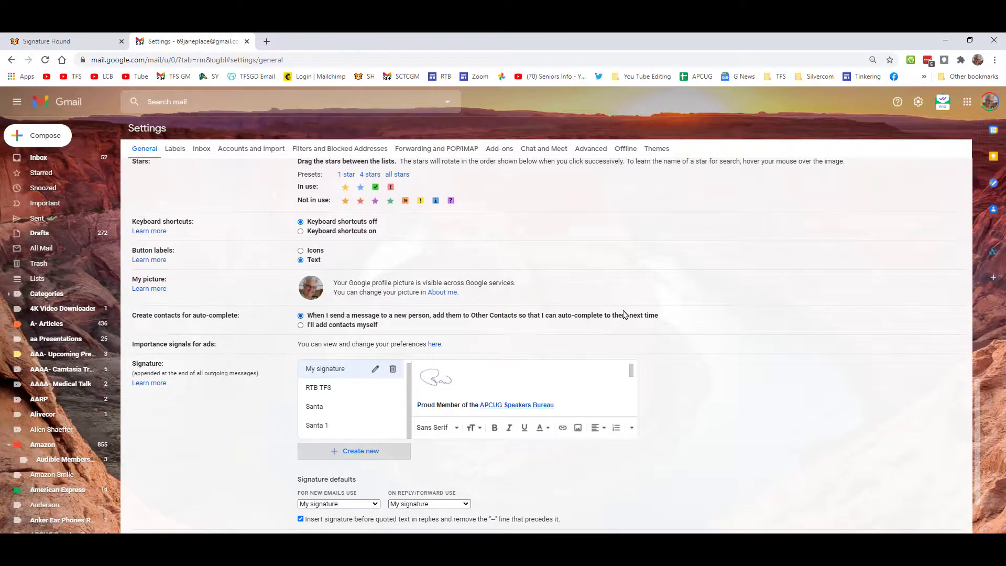
pyautogui.scroll(-2, 625, 314)
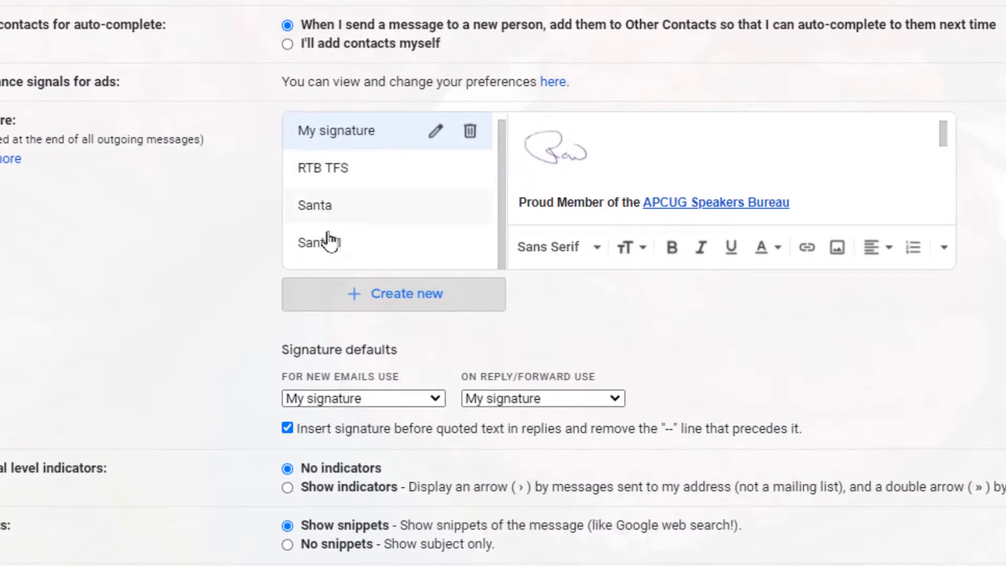
pyautogui.click(396, 309)
pyautogui.write('S')
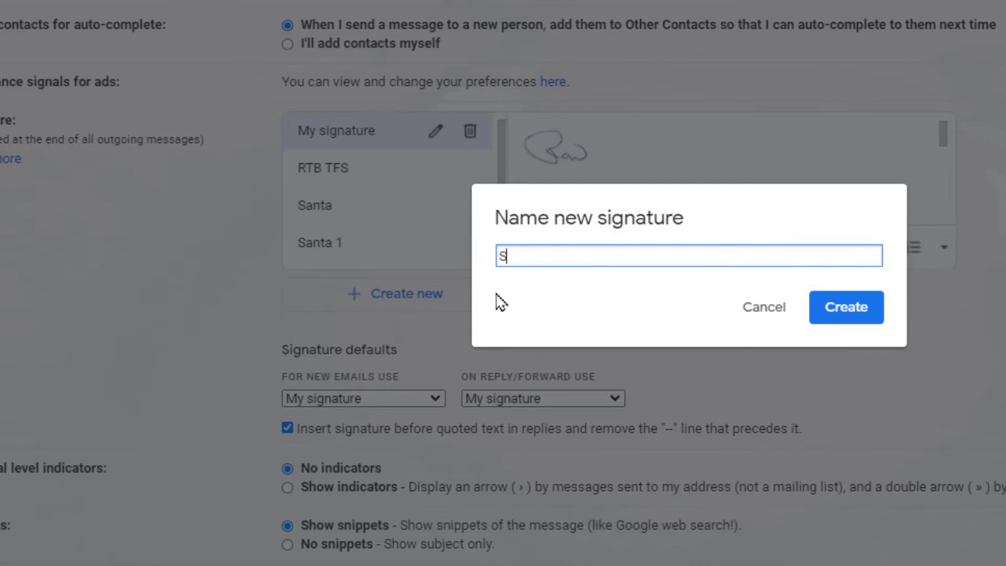
pyautogui.write('anta 2')
pyautogui.click(862, 310)
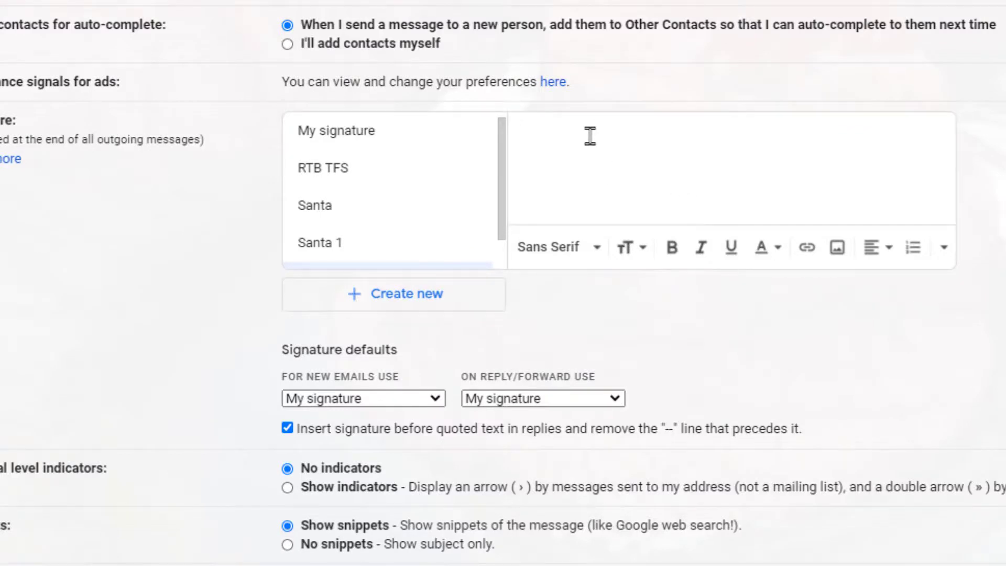
# Paste the copied Santa Claus signature into the empty Santa 2 editor and check the result
pyautogui.rightClick(589, 135)
pyautogui.click(680, 295)
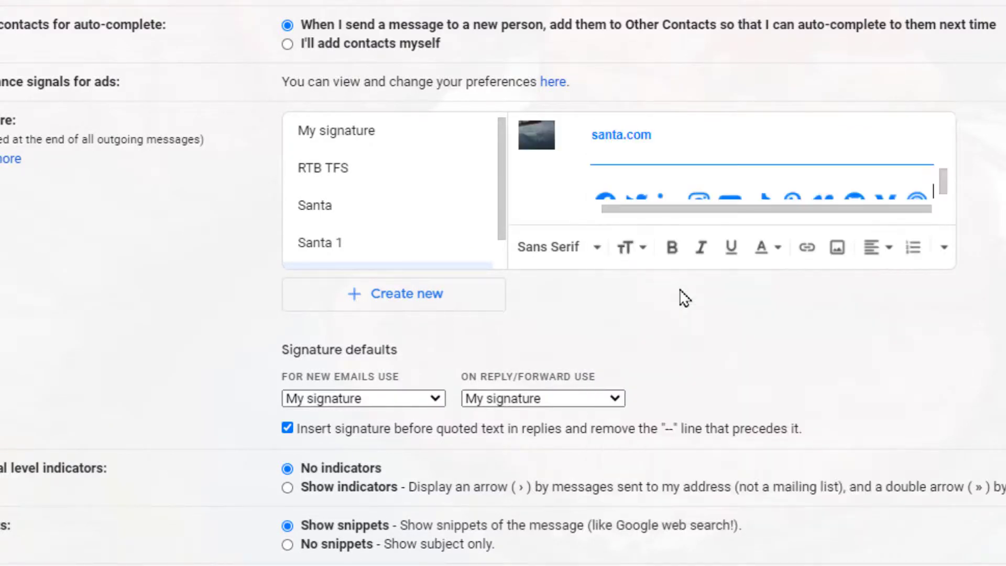
pyautogui.scroll(-1, 827, 179)
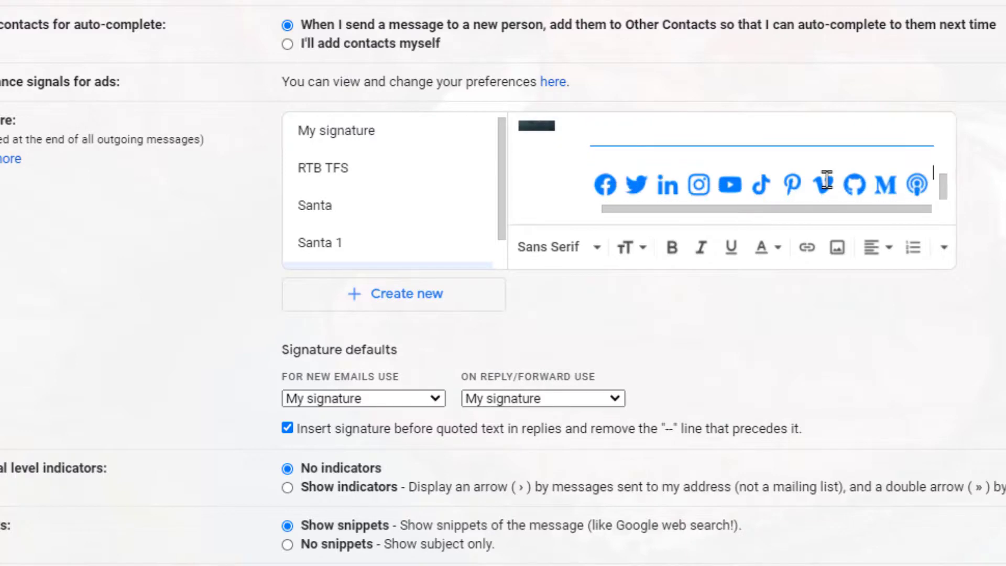
pyautogui.scroll(2, 826, 180)
pyautogui.scroll(4, 825, 162)
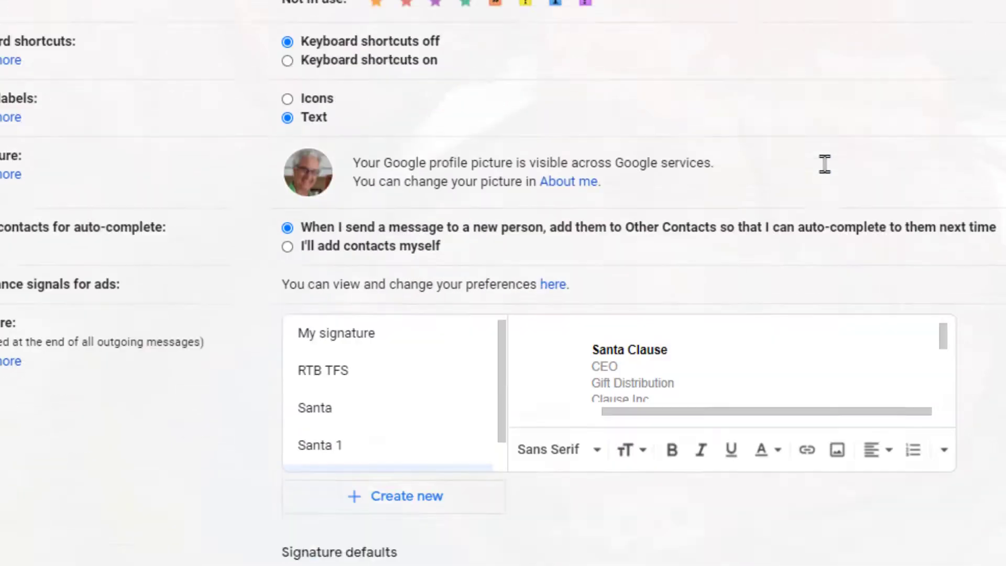
pyautogui.scroll(-4, 822, 176)
pyautogui.scroll(-4, 822, 170)
pyautogui.scroll(4, 822, 162)
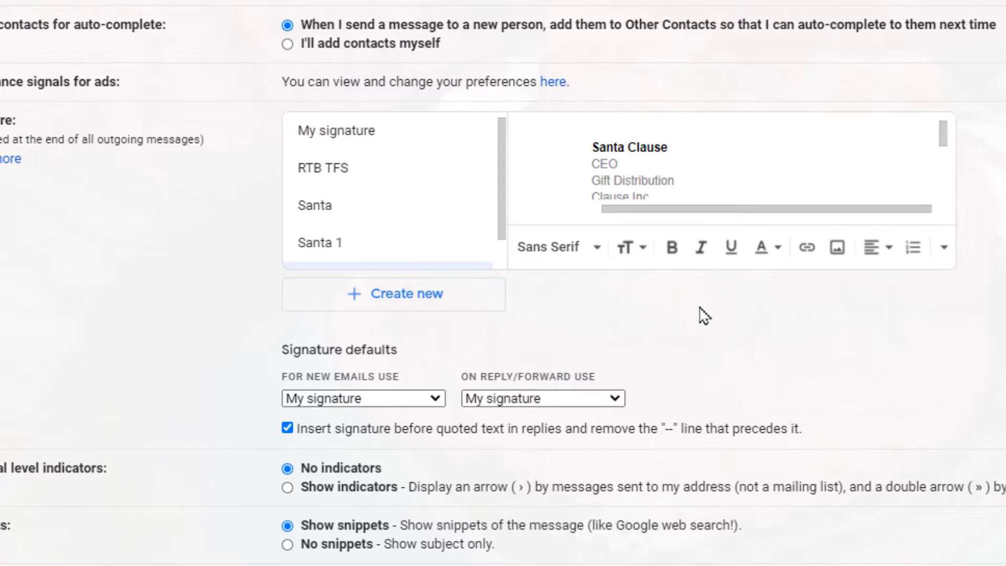
pyautogui.scroll(-1, 891, 272)
pyautogui.scroll(-5, 891, 270)
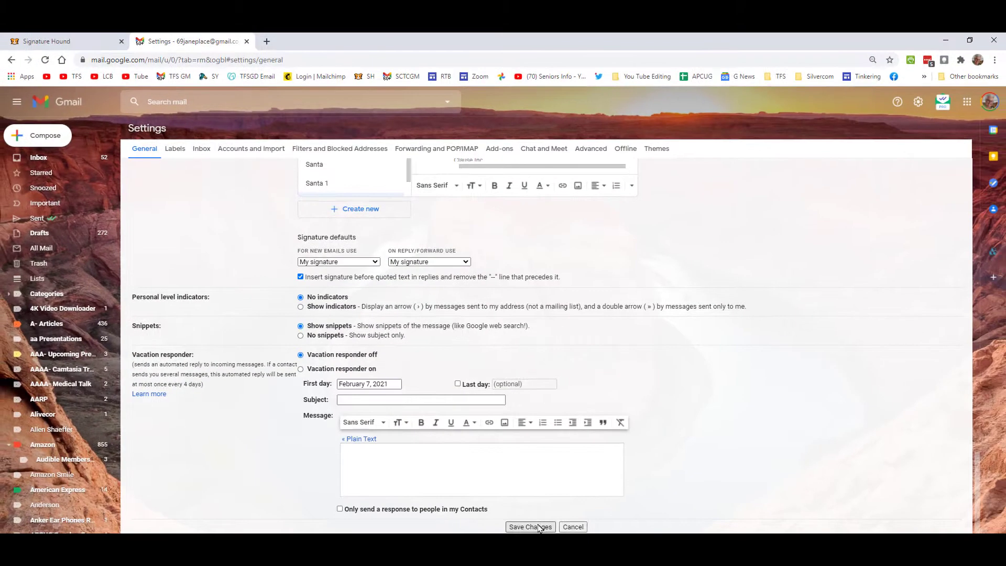
# Save the signature settings, then compose a new message and insert the Santa 2 signature
pyautogui.click(540, 527)
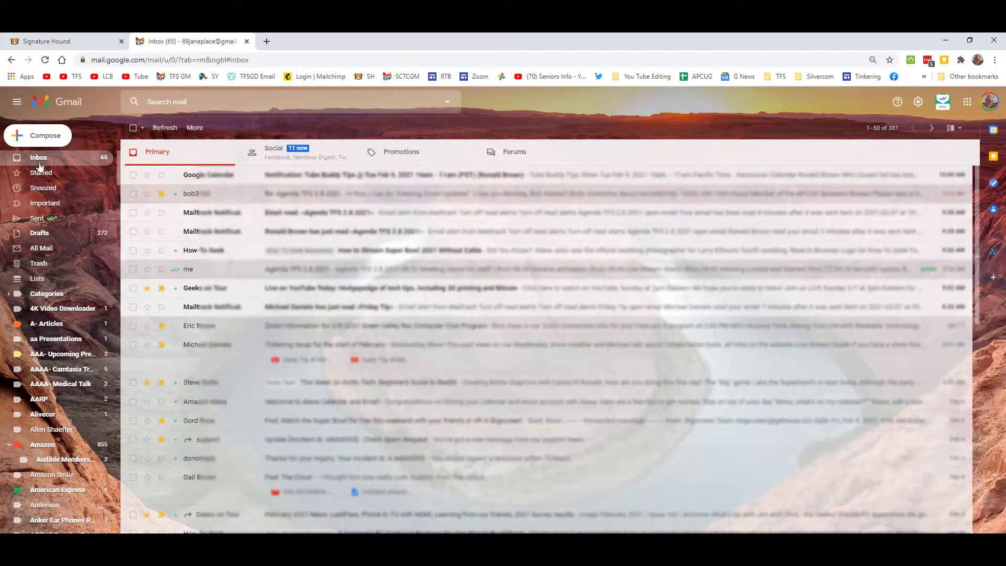
pyautogui.click(53, 133)
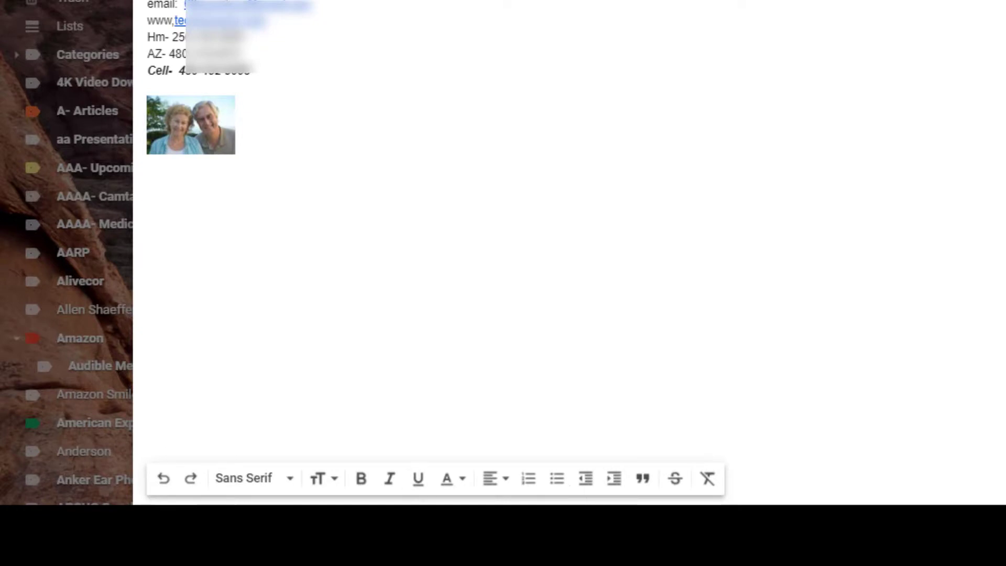
pyautogui.click(537, 516)
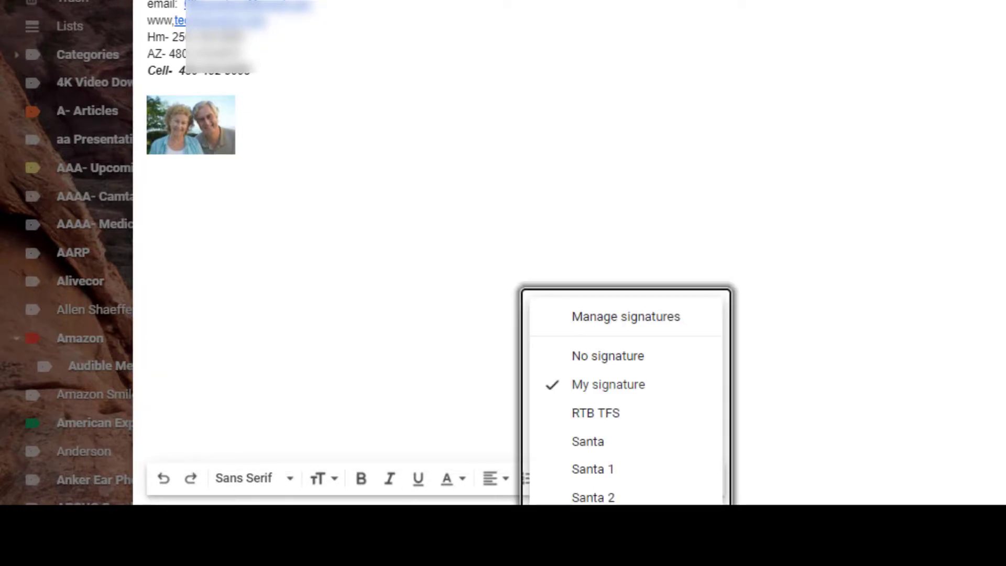
pyautogui.click(612, 497)
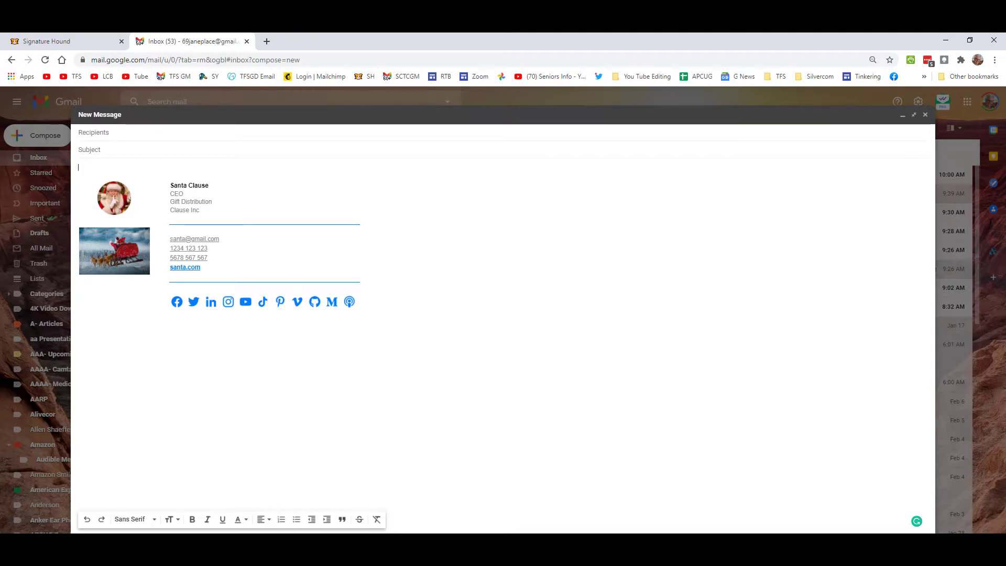
# Show the list of saved signatures from the draft's compose toolbar
pyautogui.click(325, 545)
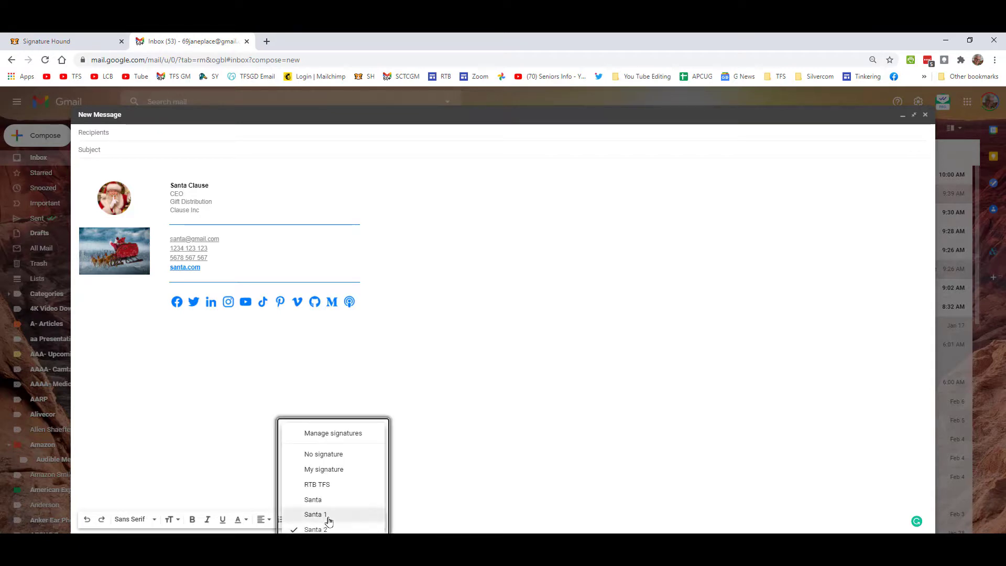